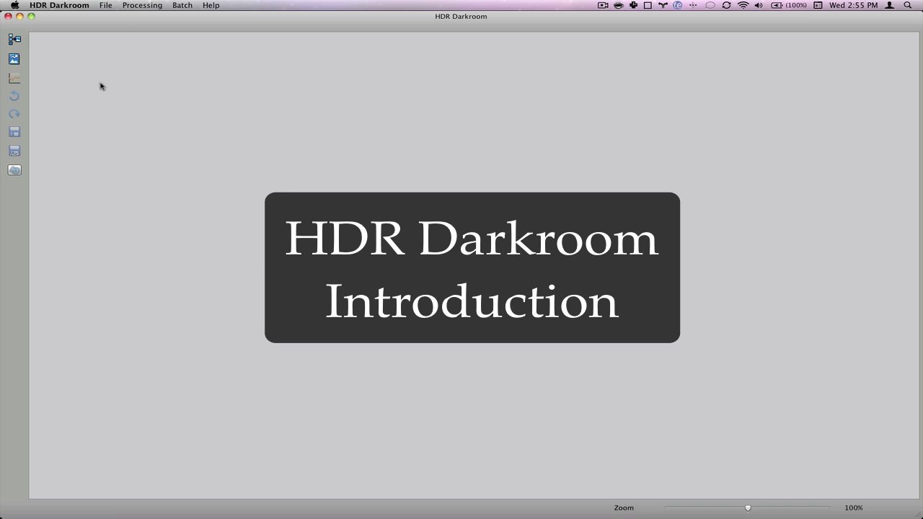
- Start opening a single file and select DSC_3115.NEF on the Desktop
{"action": "left_click", "coordinate": [107, 5]}
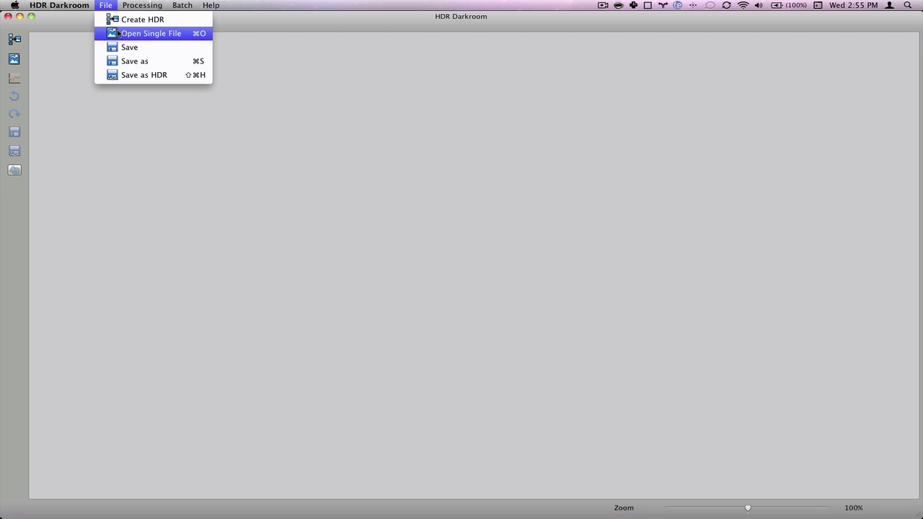
{"action": "left_click", "coordinate": [118, 33]}
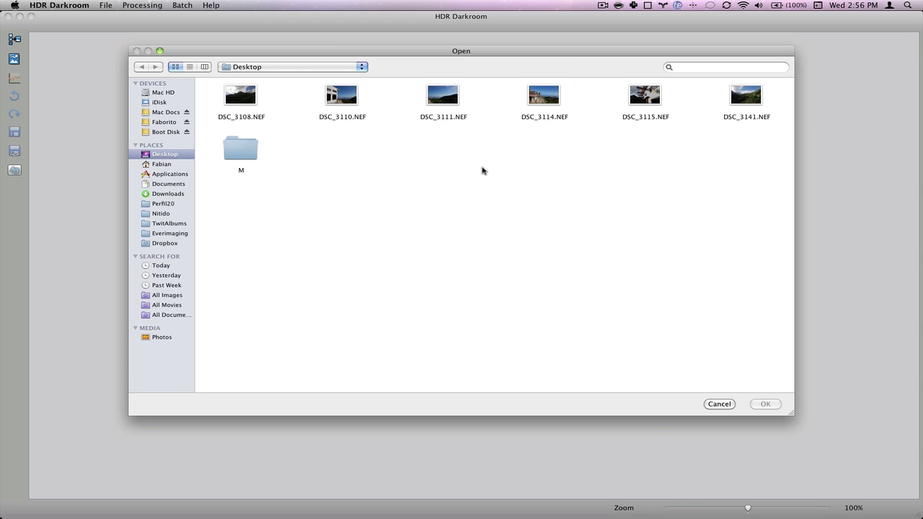
{"action": "left_click", "coordinate": [650, 100]}
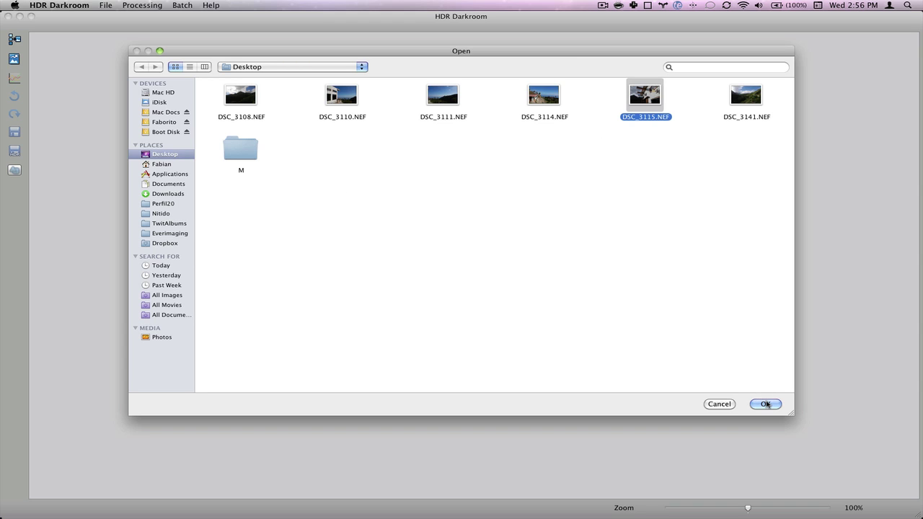
- Confirm opening DSC_3115.NEF, then show the Processing menu
{"action": "left_click", "coordinate": [766, 404]}
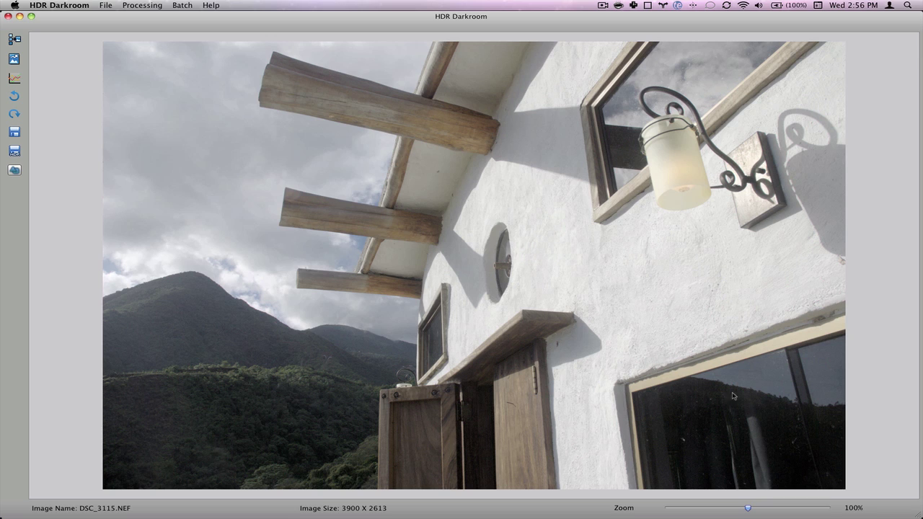
{"action": "left_click", "coordinate": [153, 7]}
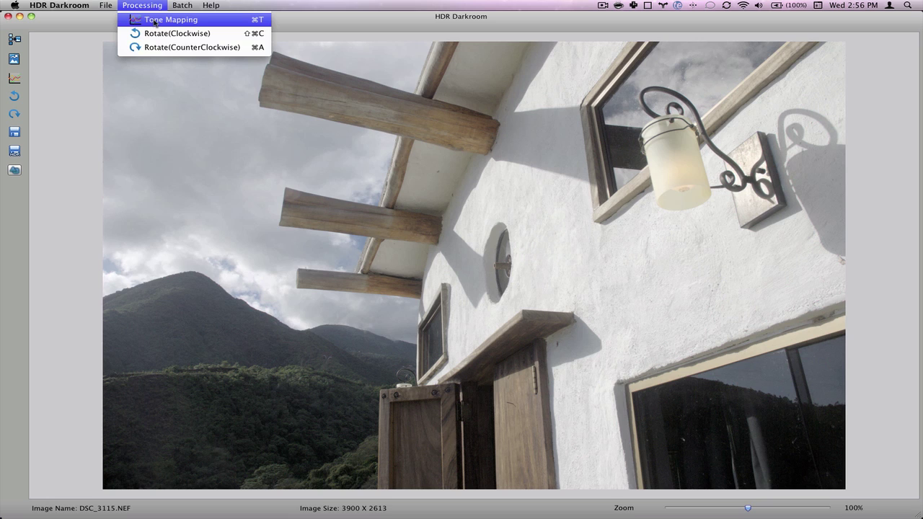
- Launch Tone Mapping to preview the house photo with the Local Tone Balancer engine
{"action": "left_click", "coordinate": [155, 21]}
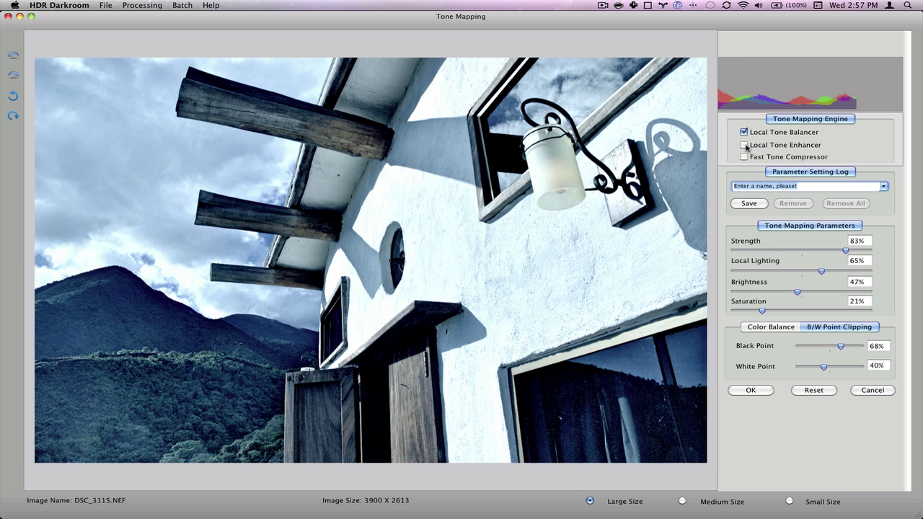
- Compare Local Tone Enhancer and Fast Tone Compressor, ending on Local Tone Enhancer
{"action": "left_click", "coordinate": [746, 147]}
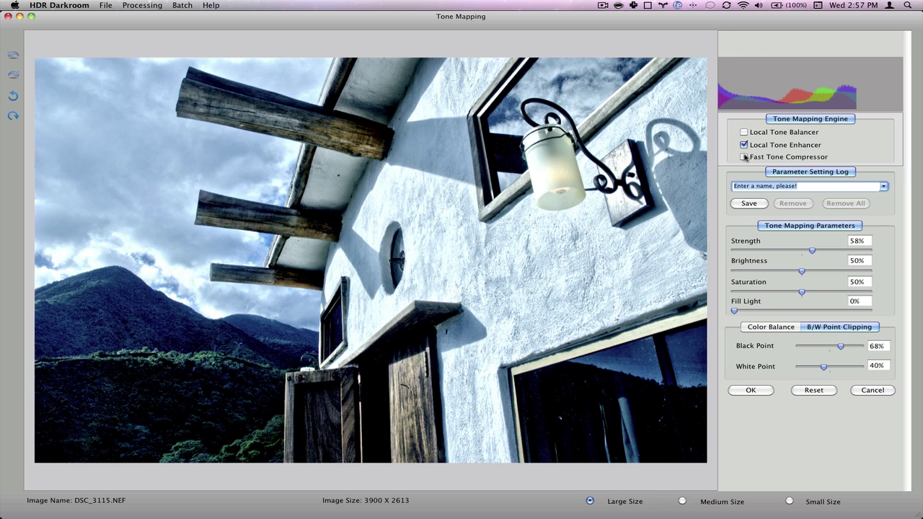
{"action": "left_click", "coordinate": [745, 157]}
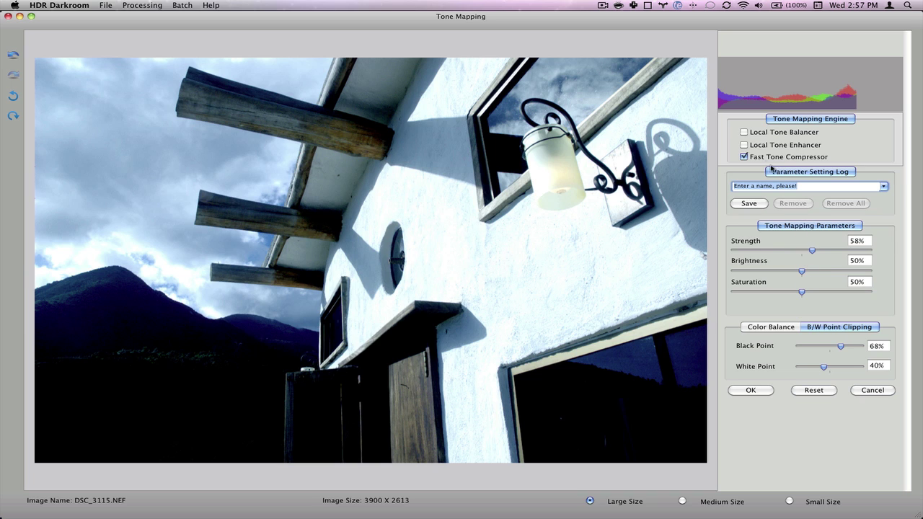
{"action": "left_click", "coordinate": [745, 147]}
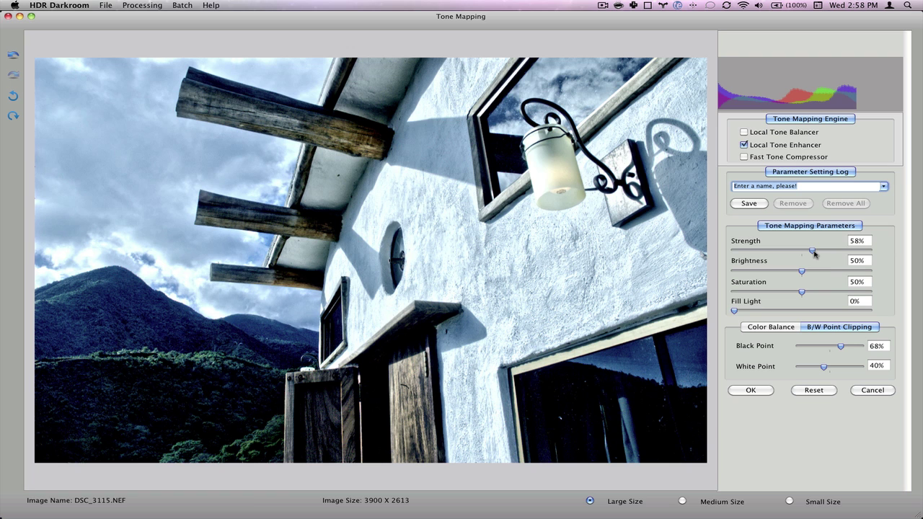
- Try Strength values between 37% and 89%, finishing at 52%
{"action": "left_click_drag", "start_coordinate": [813, 251], "coordinate": [785, 251]}
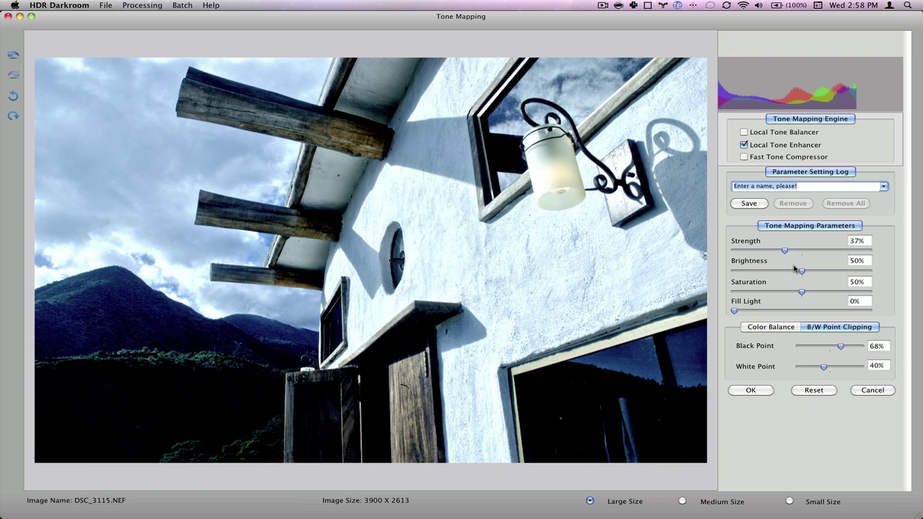
{"action": "left_click_drag", "start_coordinate": [784, 251], "coordinate": [801, 252]}
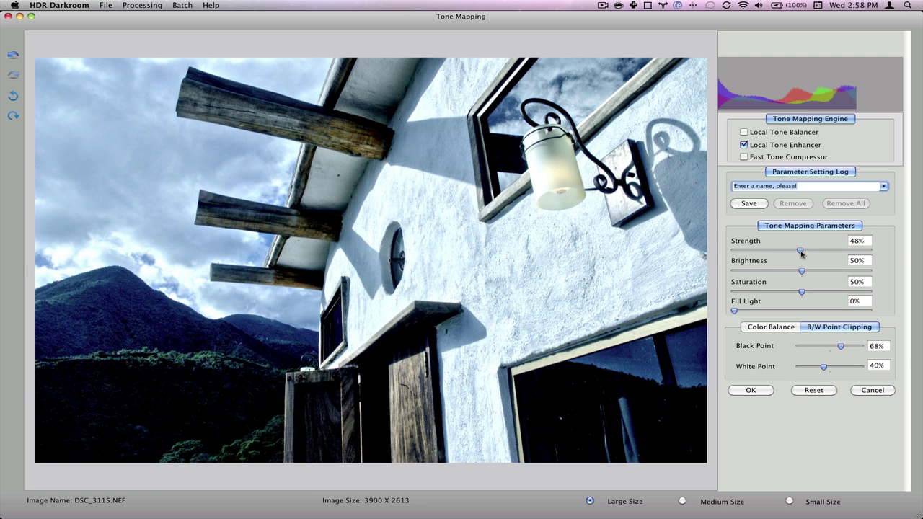
{"action": "left_click_drag", "start_coordinate": [800, 252], "coordinate": [856, 252]}
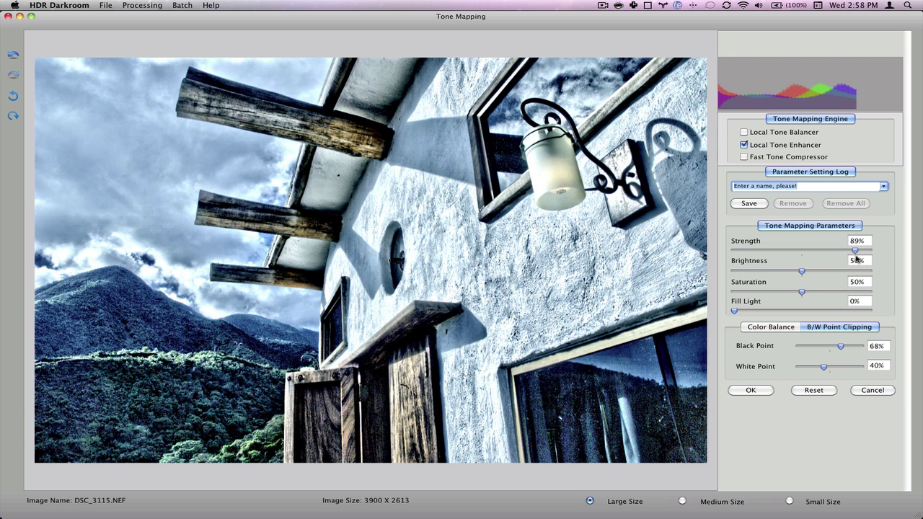
{"action": "left_click_drag", "start_coordinate": [856, 251], "coordinate": [807, 249]}
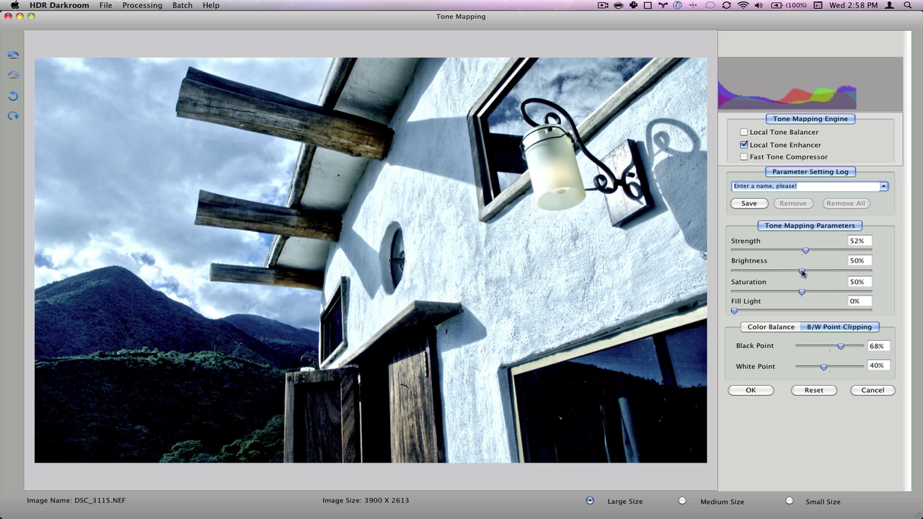
- Raise Brightness to 71%, then try Saturation values and finish at 85%
{"action": "left_click_drag", "start_coordinate": [801, 272], "coordinate": [822, 273]}
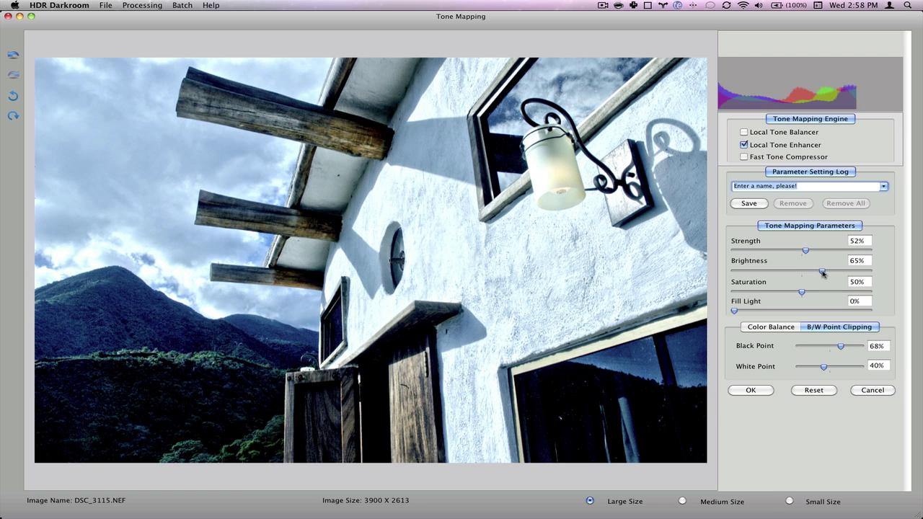
{"action": "left_click_drag", "start_coordinate": [823, 272], "coordinate": [831, 272]}
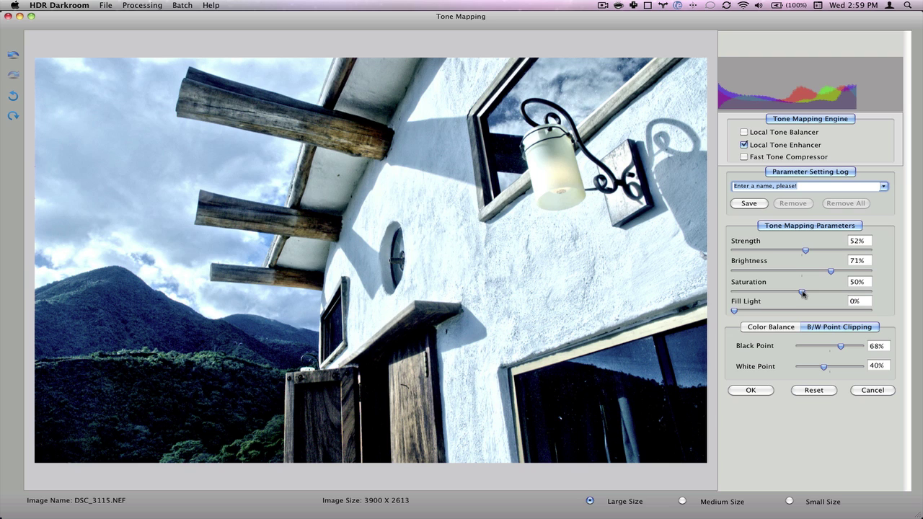
{"action": "left_click_drag", "start_coordinate": [803, 293], "coordinate": [775, 293]}
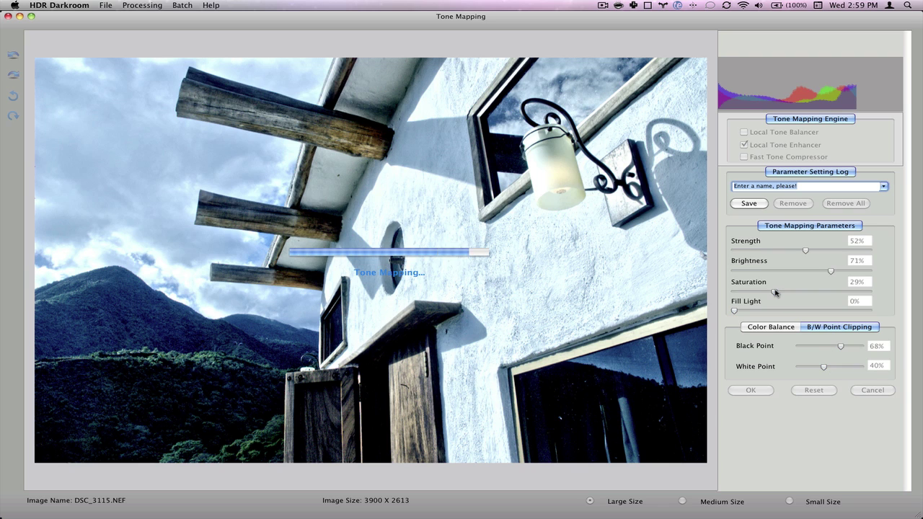
{"action": "left_click_drag", "start_coordinate": [775, 293], "coordinate": [828, 293]}
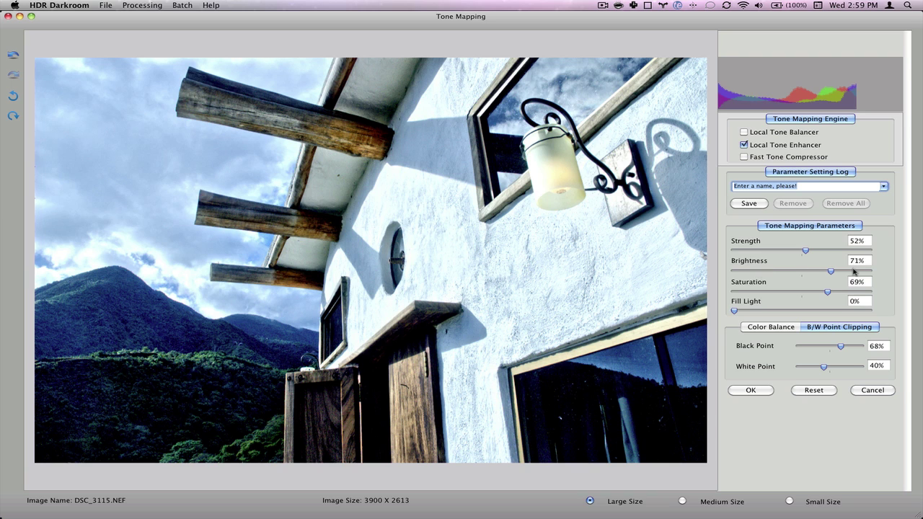
{"action": "left_click_drag", "start_coordinate": [830, 292], "coordinate": [841, 292]}
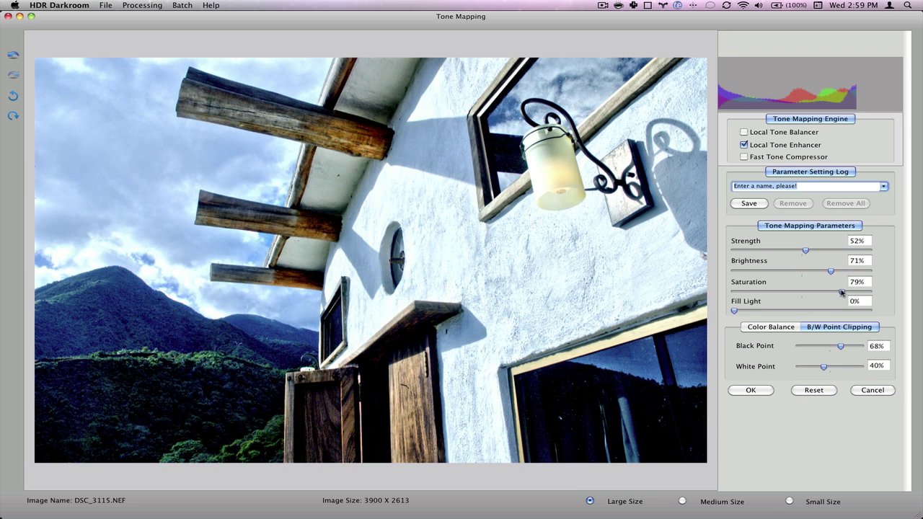
{"action": "left_click_drag", "start_coordinate": [841, 292], "coordinate": [848, 292]}
- Increase Fill Light from 0% through 25% to 39%
{"action": "left_click_drag", "start_coordinate": [736, 312], "coordinate": [771, 315]}
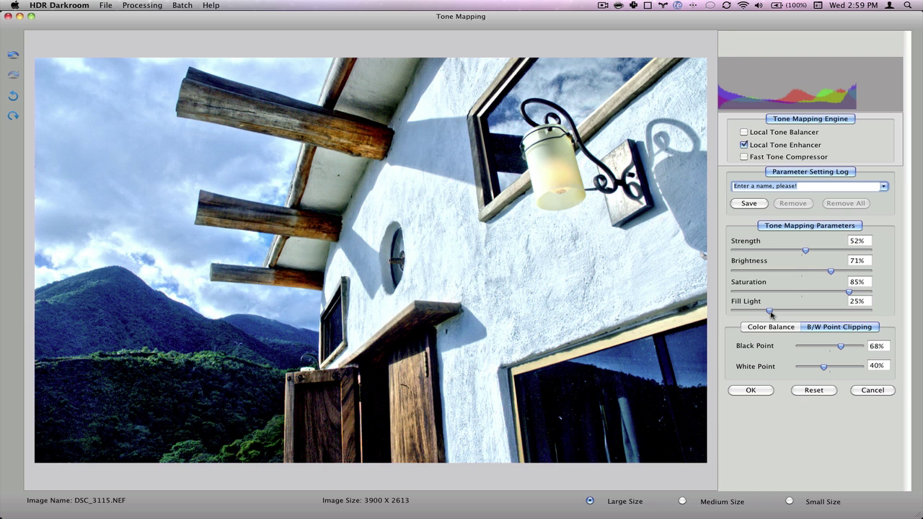
{"action": "left_click_drag", "start_coordinate": [770, 312], "coordinate": [788, 313]}
- In Color Balance, set Cyan-Red to 26 and Yellow-Blue to 19
{"action": "left_click", "coordinate": [786, 328]}
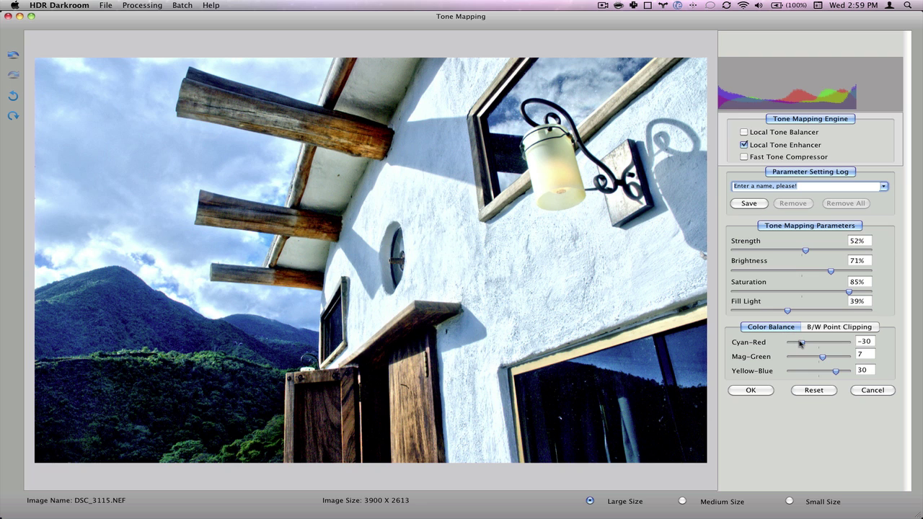
{"action": "left_click_drag", "start_coordinate": [799, 344], "coordinate": [801, 373]}
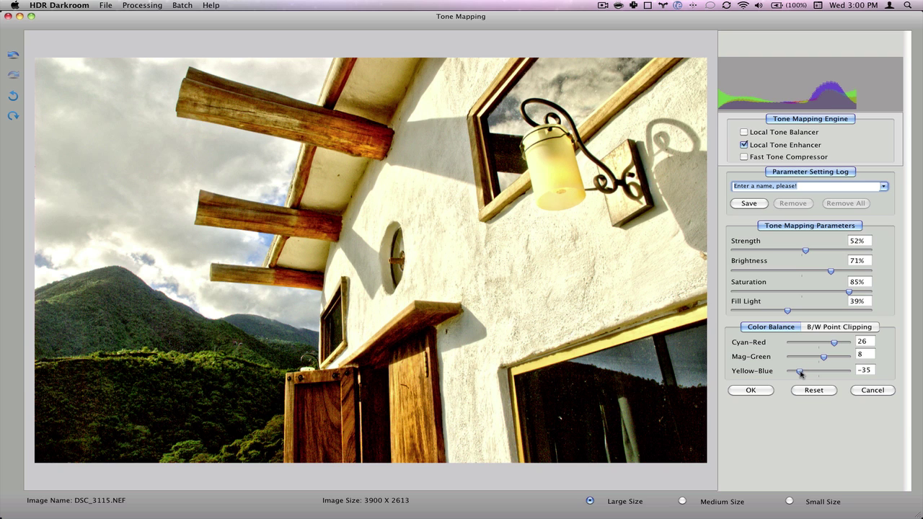
{"action": "left_click_drag", "start_coordinate": [800, 373], "coordinate": [831, 373]}
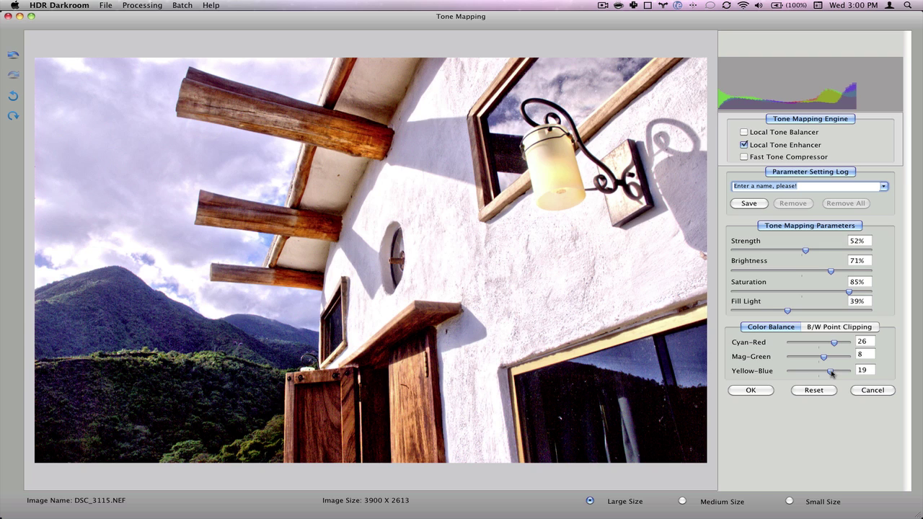
- Set Black Point to 58% and White Point to 47%, then lower Brightness to 67%
{"action": "left_click", "coordinate": [838, 329]}
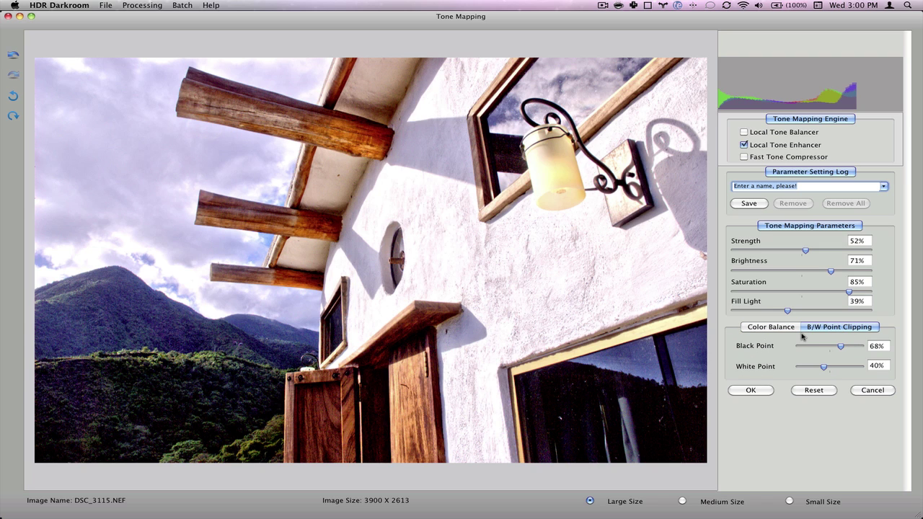
{"action": "left_click_drag", "start_coordinate": [842, 349], "coordinate": [830, 370]}
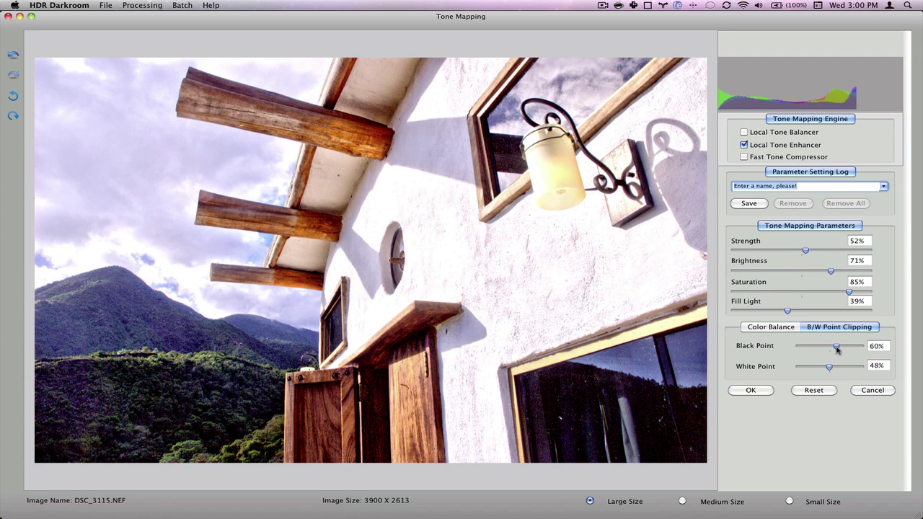
{"action": "left_click_drag", "start_coordinate": [837, 348], "coordinate": [839, 350]}
{"action": "left_click_drag", "start_coordinate": [838, 350], "coordinate": [829, 368]}
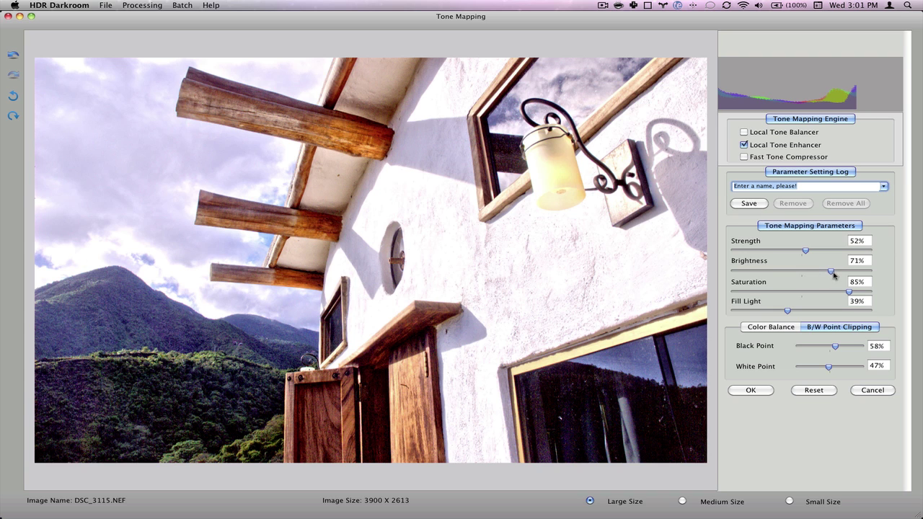
{"action": "left_click_drag", "start_coordinate": [832, 272], "coordinate": [827, 272]}
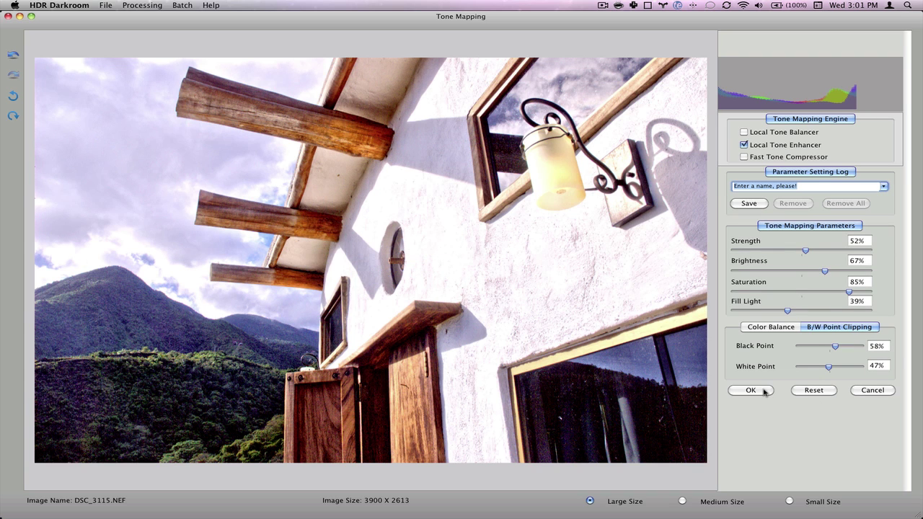
- Apply the tone mapping so the processed 3900 × 2613 photo fills the main window
{"action": "left_click", "coordinate": [765, 391]}
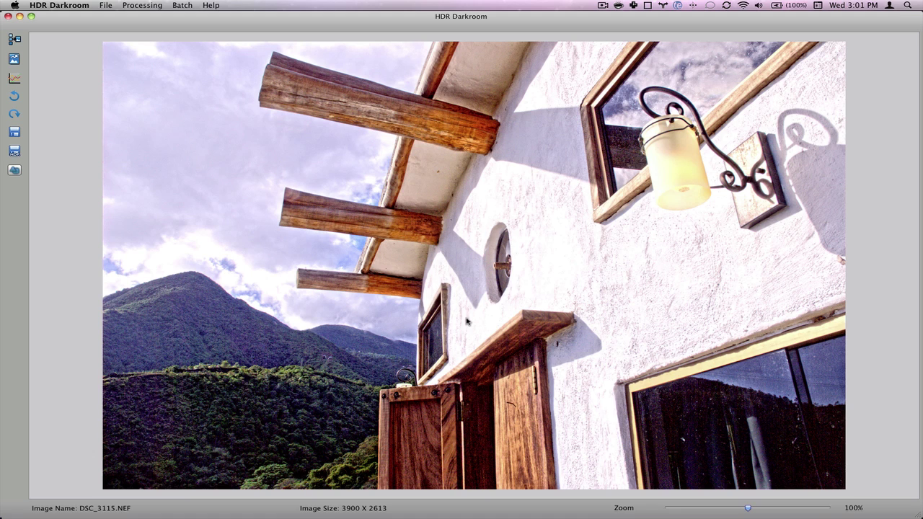
{"action": "left_click", "coordinate": [109, 6]}
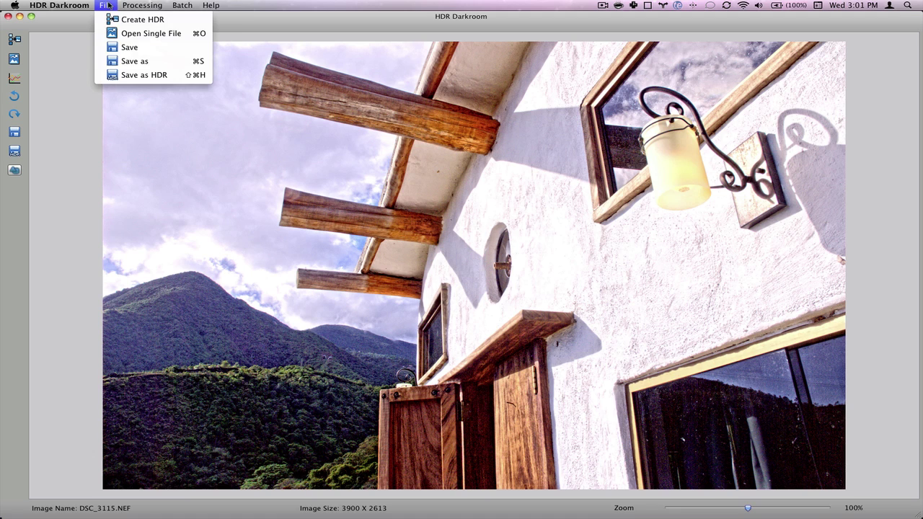
{"action": "left_click", "coordinate": [125, 64]}
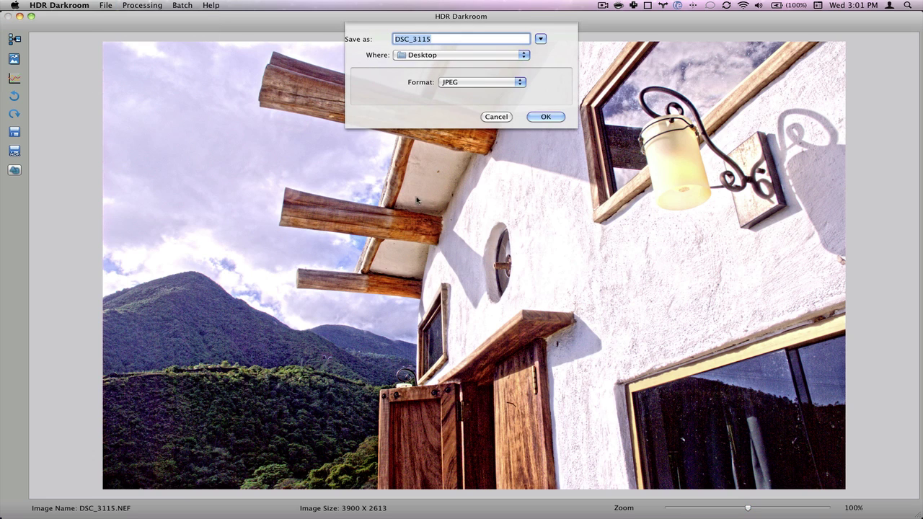
{"action": "left_click", "coordinate": [484, 82]}
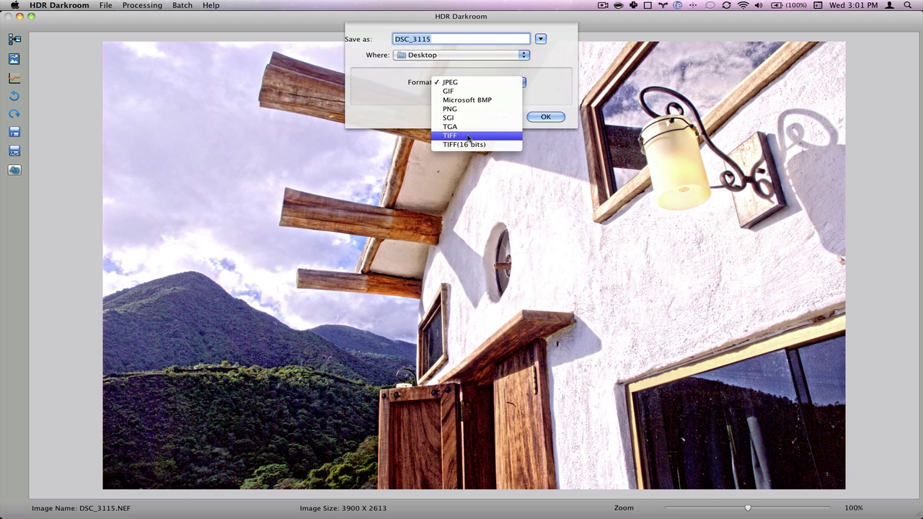
{"action": "left_click", "coordinate": [437, 82]}
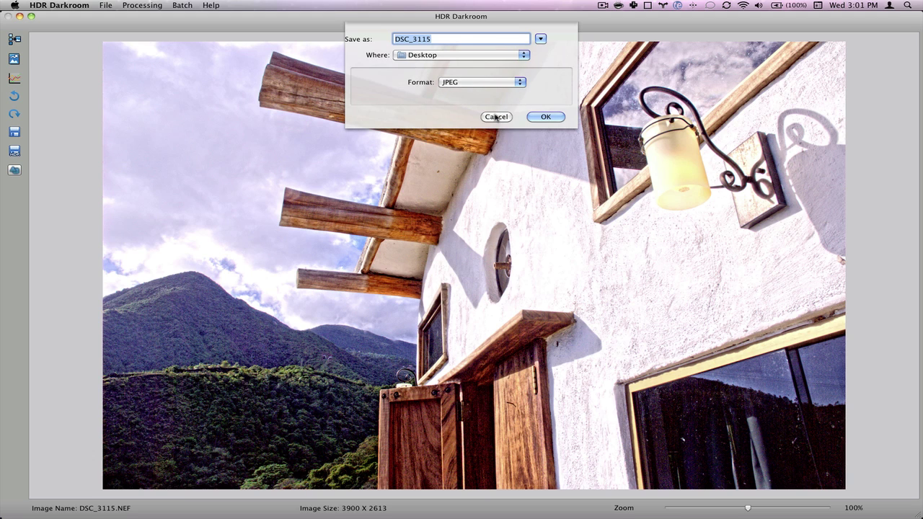
{"action": "left_click", "coordinate": [495, 117]}
- Use Save as HDR to store the photo as TestHDR in the Desktop folder
{"action": "left_click", "coordinate": [105, 6]}
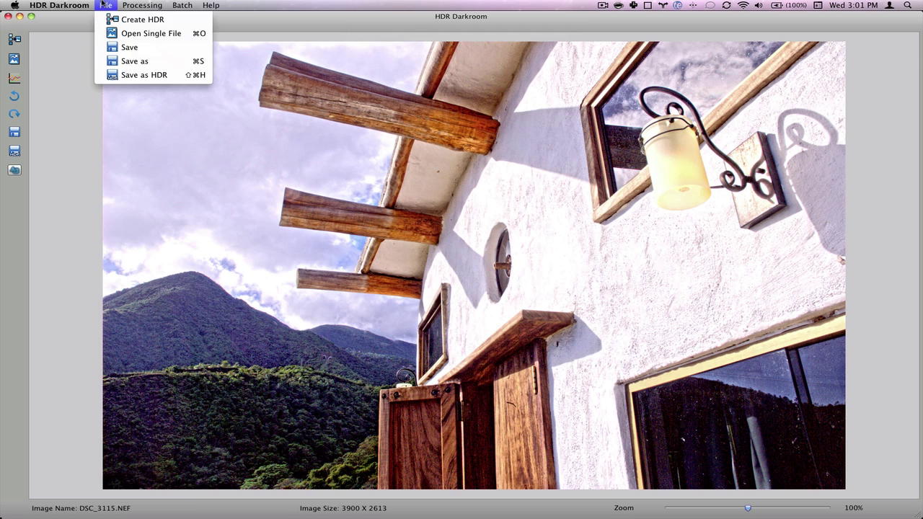
{"action": "left_click", "coordinate": [116, 74]}
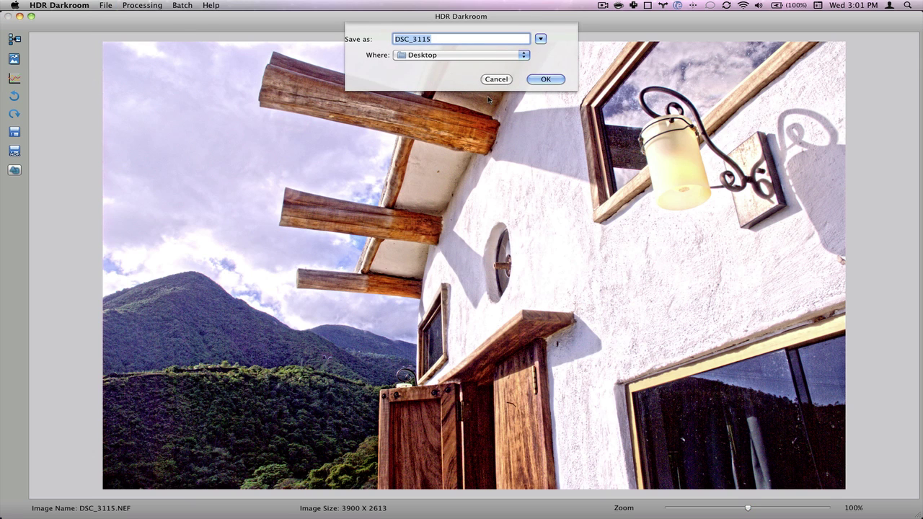
{"action": "left_click", "coordinate": [461, 37]}
{"action": "key", "text": "super+a"}
{"action": "type", "text": "TestHDR"}
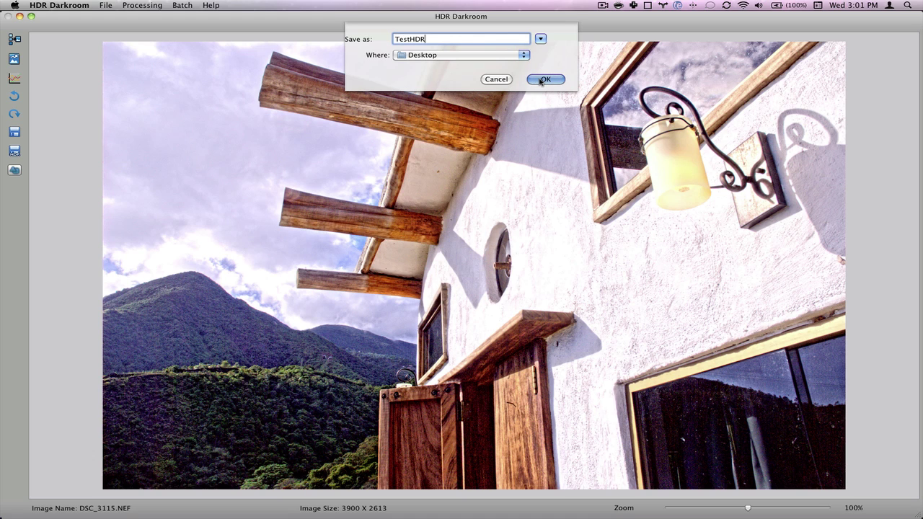
{"action": "key", "text": "Return"}
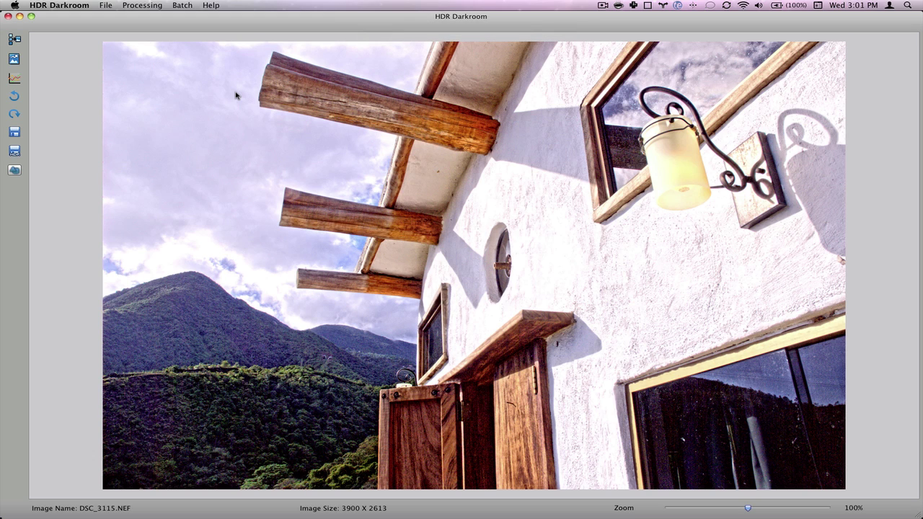
- Close the current photo and reopen TestHDR.hdr from the Desktop as a single file
{"action": "left_click", "coordinate": [10, 17]}
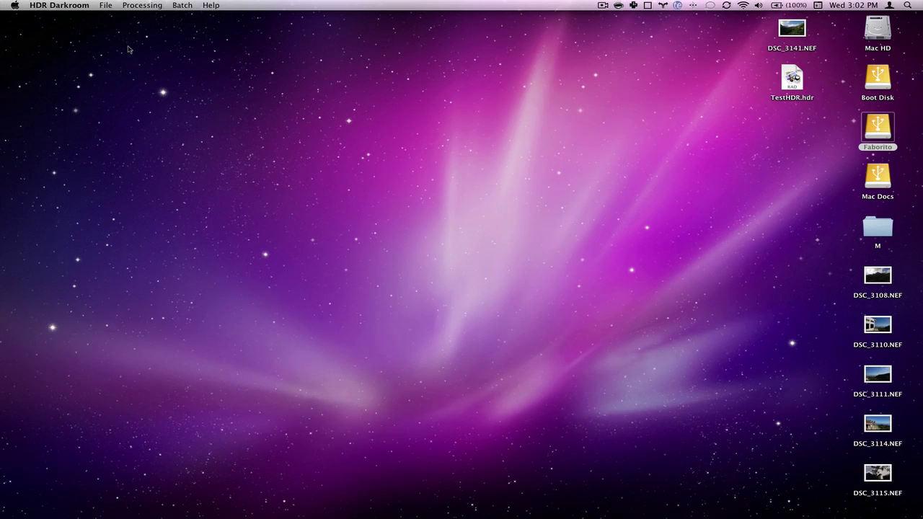
{"action": "left_click", "coordinate": [106, 5]}
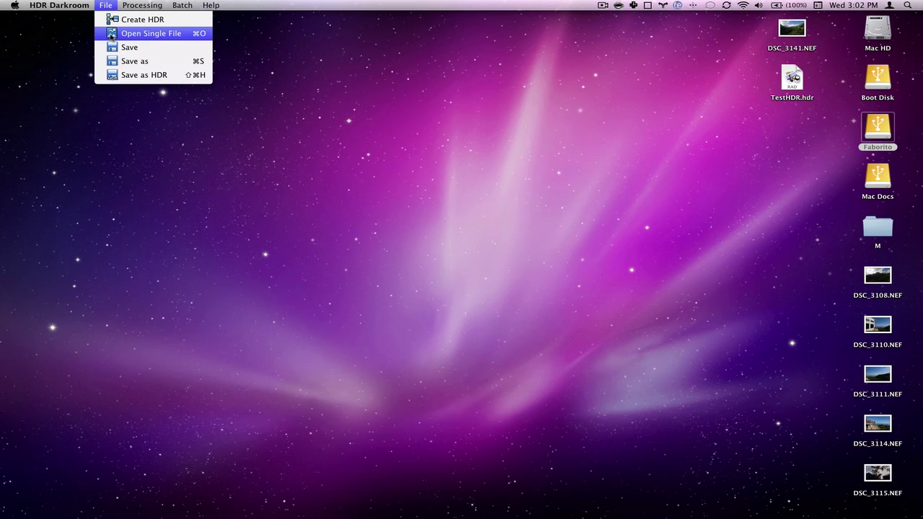
{"action": "left_click", "coordinate": [112, 34]}
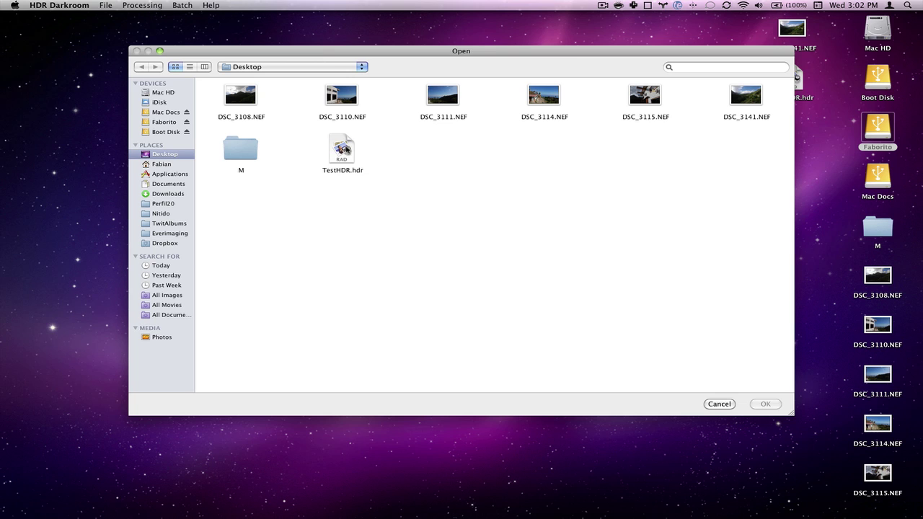
{"action": "left_click", "coordinate": [346, 148]}
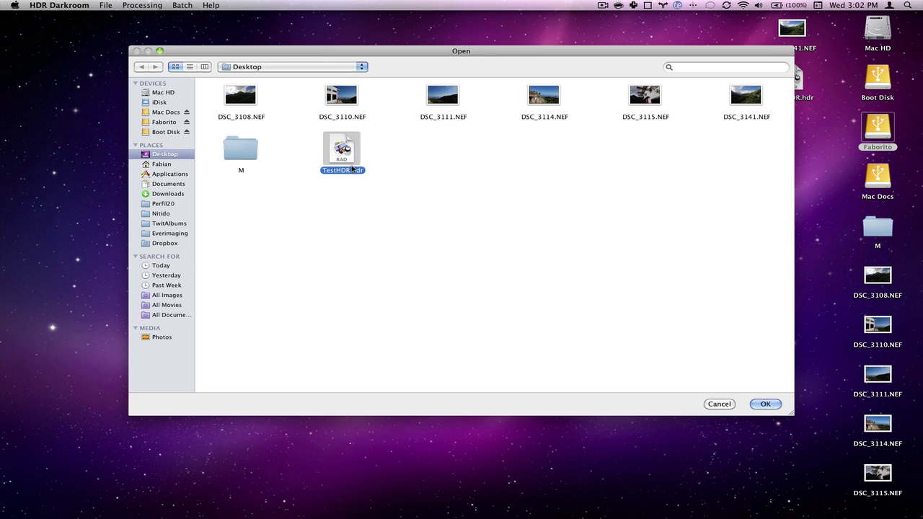
{"action": "left_click", "coordinate": [766, 404]}
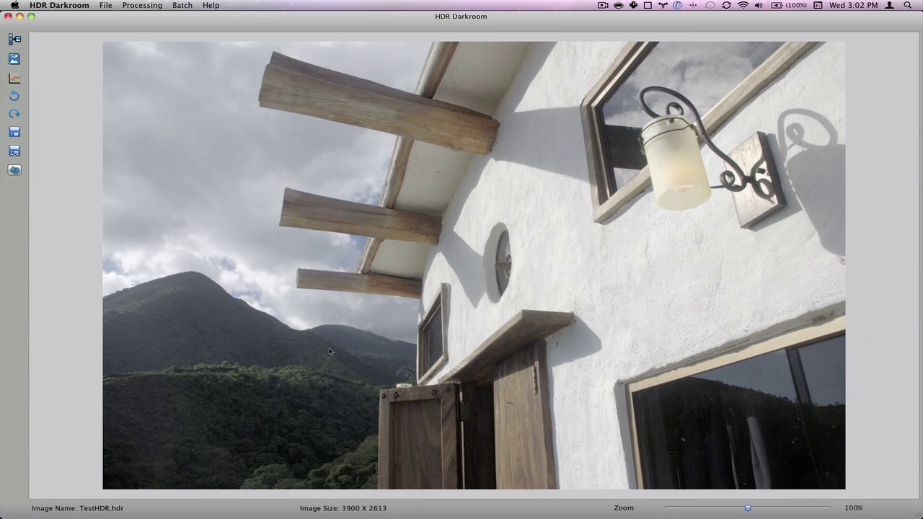
- Apply Tone Mapping to TestHDR, keeping strength 52% and brightness 67%
{"action": "left_click", "coordinate": [132, 6]}
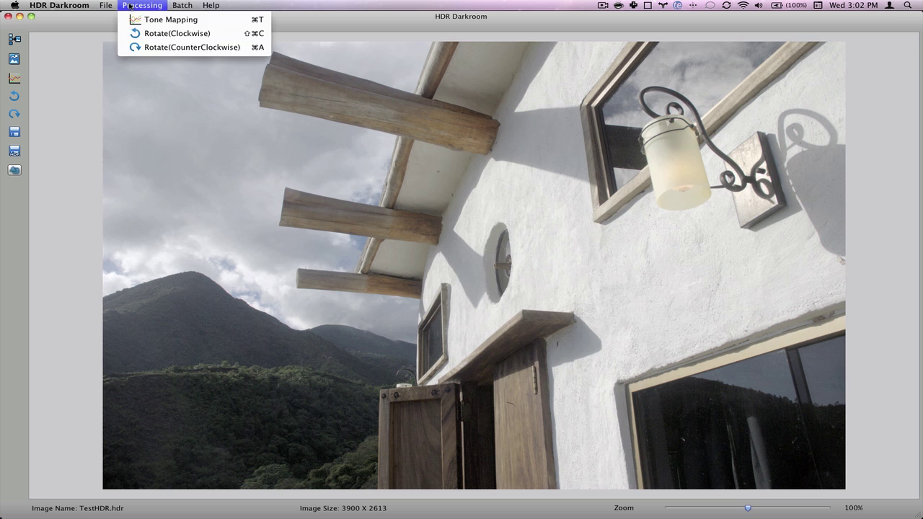
{"action": "left_click", "coordinate": [141, 19]}
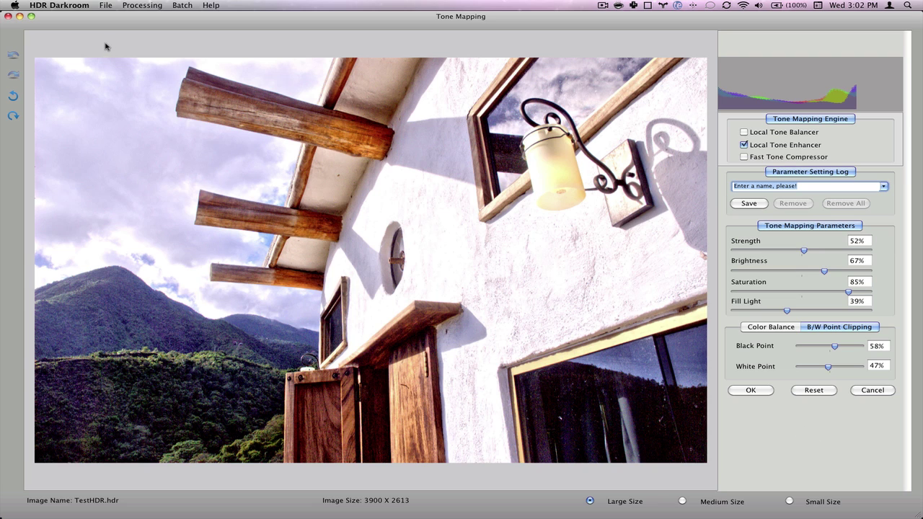
{"action": "left_click", "coordinate": [106, 11]}
{"action": "left_click", "coordinate": [109, 6]}
{"action": "left_click", "coordinate": [743, 390]}
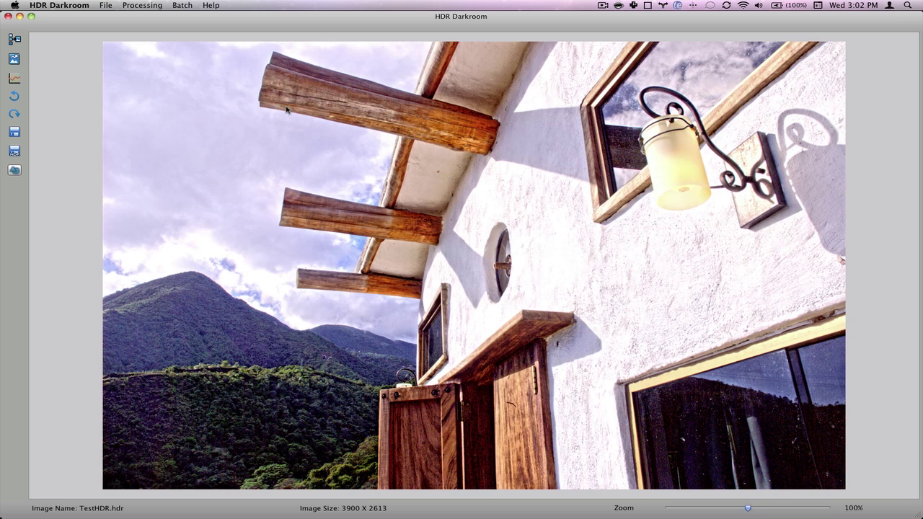
- Save a copy with Format set to TIFF, appending Tiff to make the name TestHDRTiff
{"action": "left_click", "coordinate": [106, 6]}
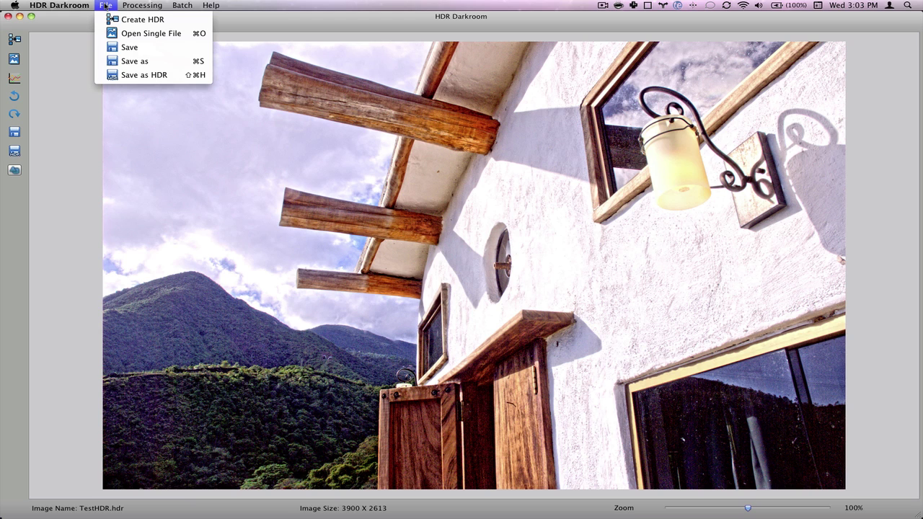
{"action": "left_click", "coordinate": [134, 61]}
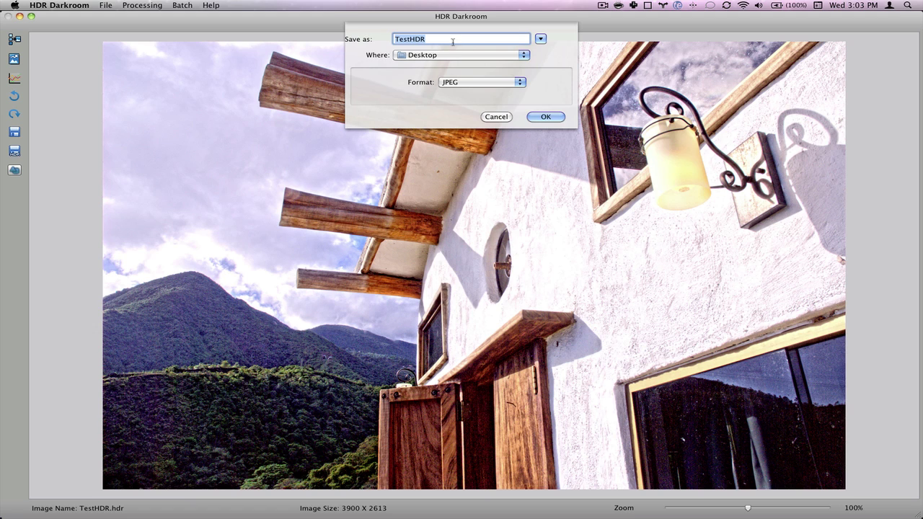
{"action": "left_click", "coordinate": [453, 41]}
{"action": "left_click", "coordinate": [514, 87]}
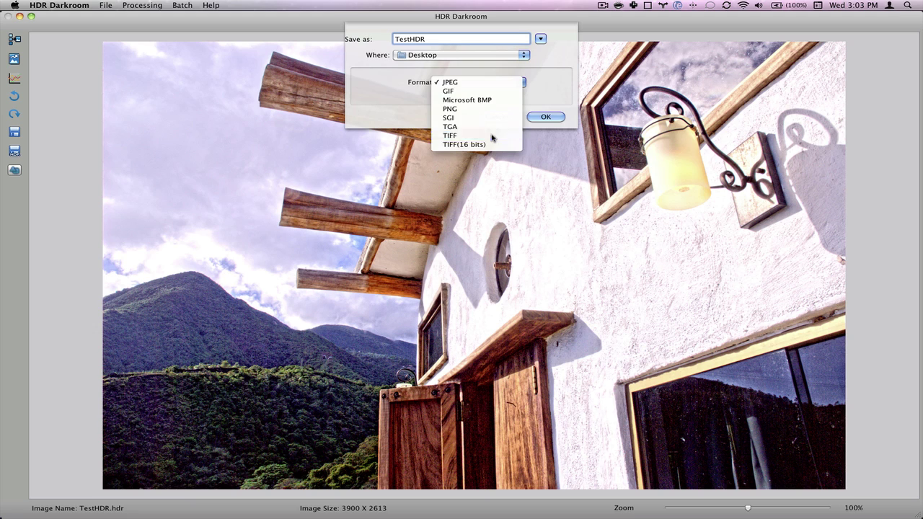
{"action": "left_click", "coordinate": [493, 136]}
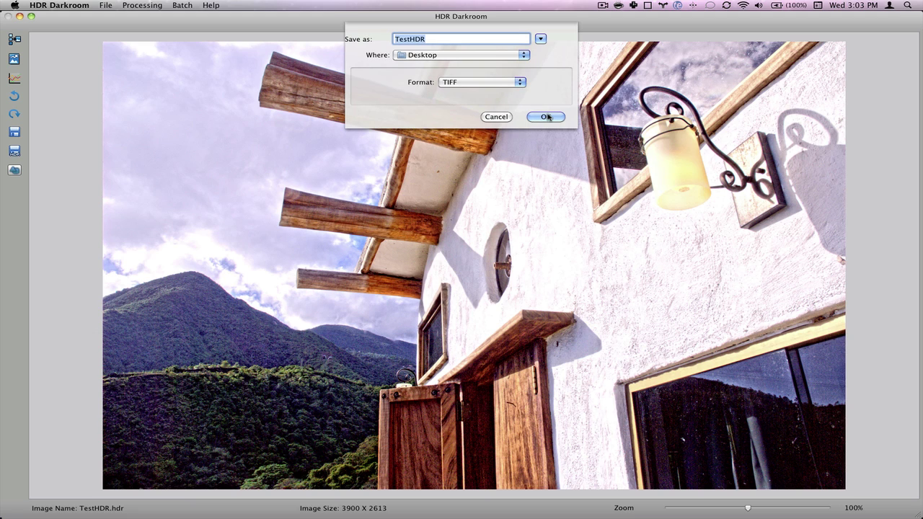
{"action": "key", "text": "Right"}
{"action": "type", "text": "Tiff"}
{"action": "left_click", "coordinate": [559, 118]}
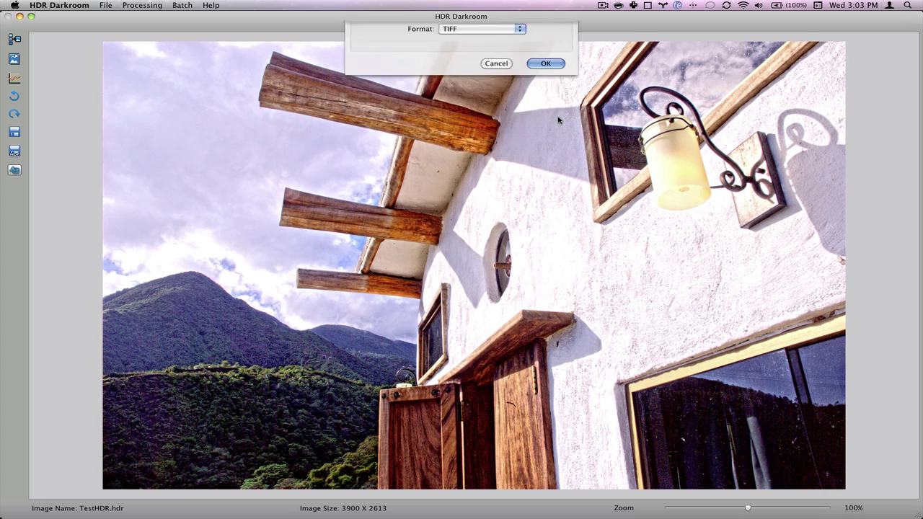